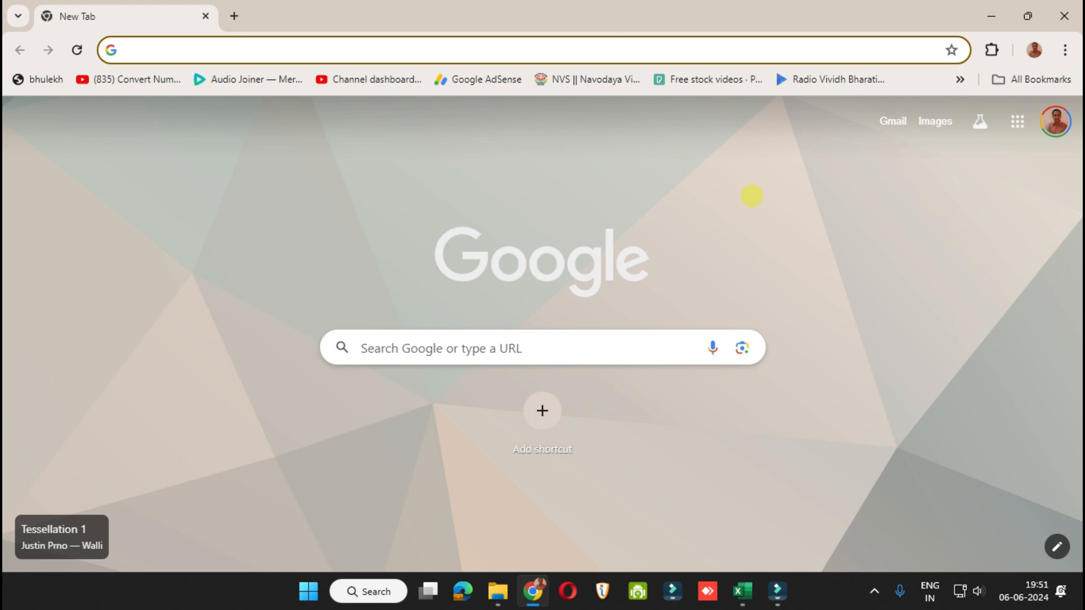
Open the UDISE+ student module website at sdms.udiseplus.gov.in.
{"action": "left_click", "coordinate": [936, 338]}
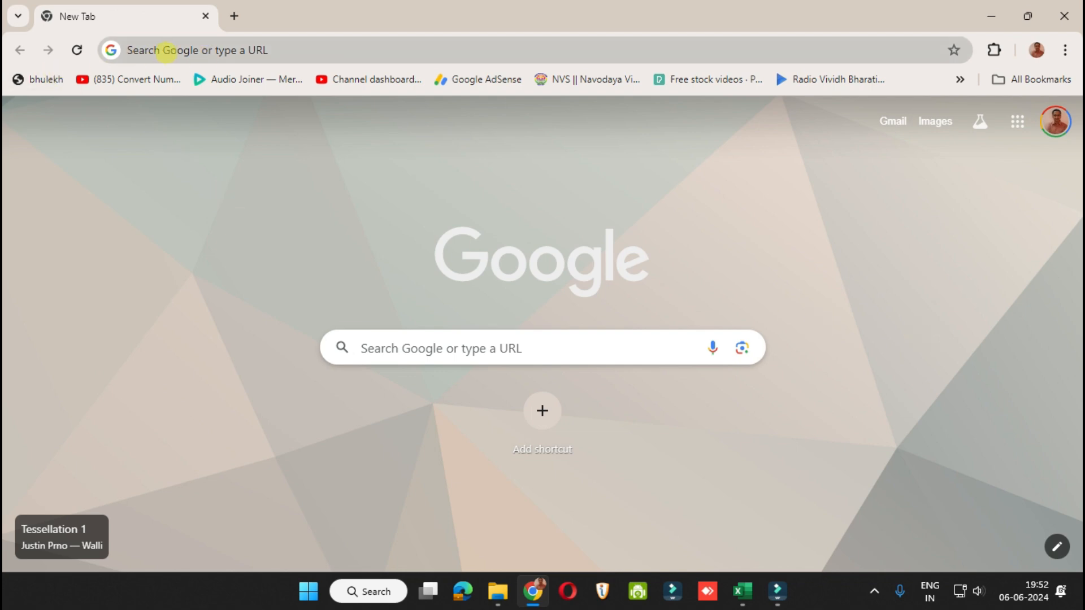
{"action": "left_click", "coordinate": [165, 50]}
{"action": "type", "text": "sdms.udiseplus.gov.in"}
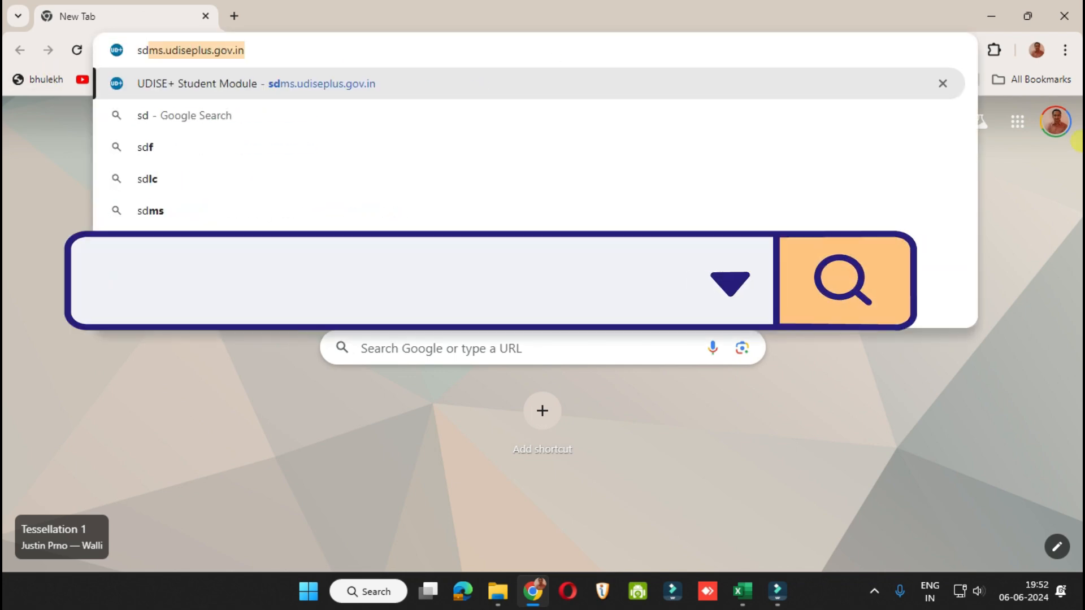
{"action": "key", "text": "Right"}
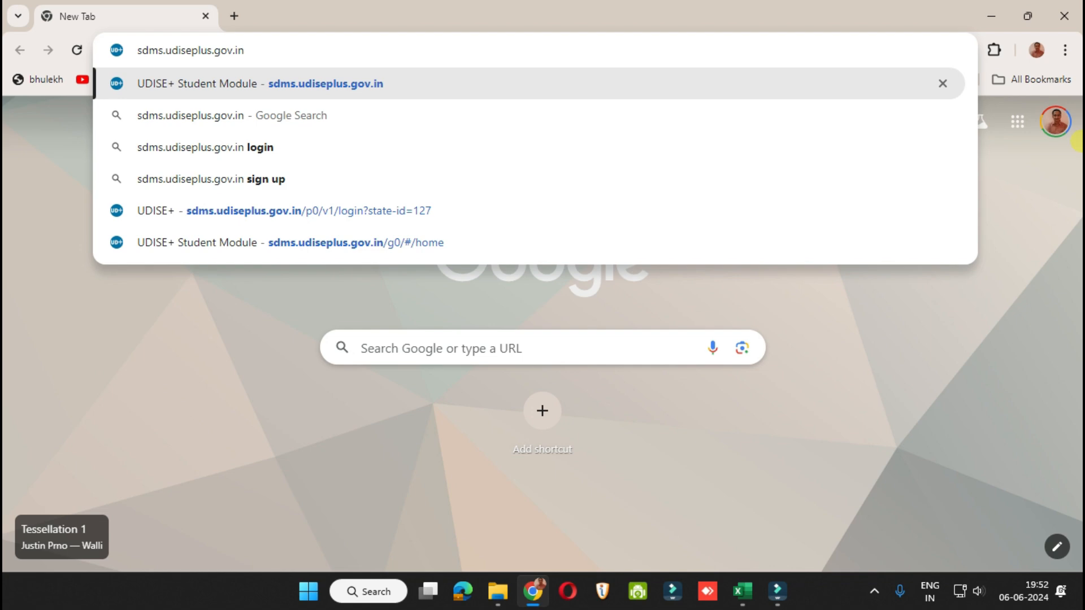
{"action": "key", "text": "Return"}
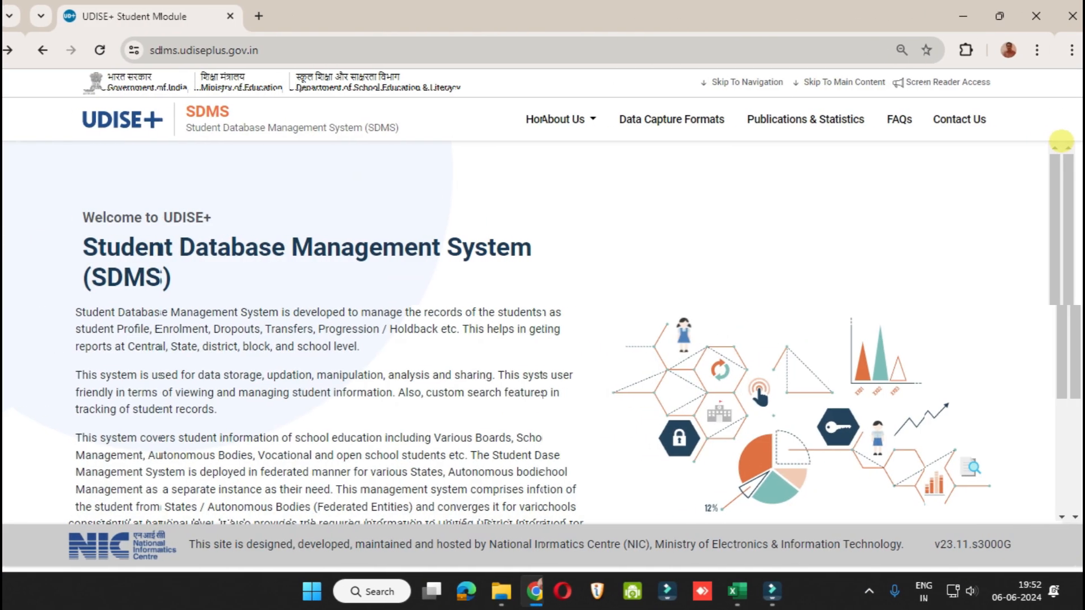
Choose MAHARASHTRA as the login state and proceed to its login page.
{"action": "scroll", "coordinate": [496, 278], "scroll_direction": "down", "scroll_amount": 3}
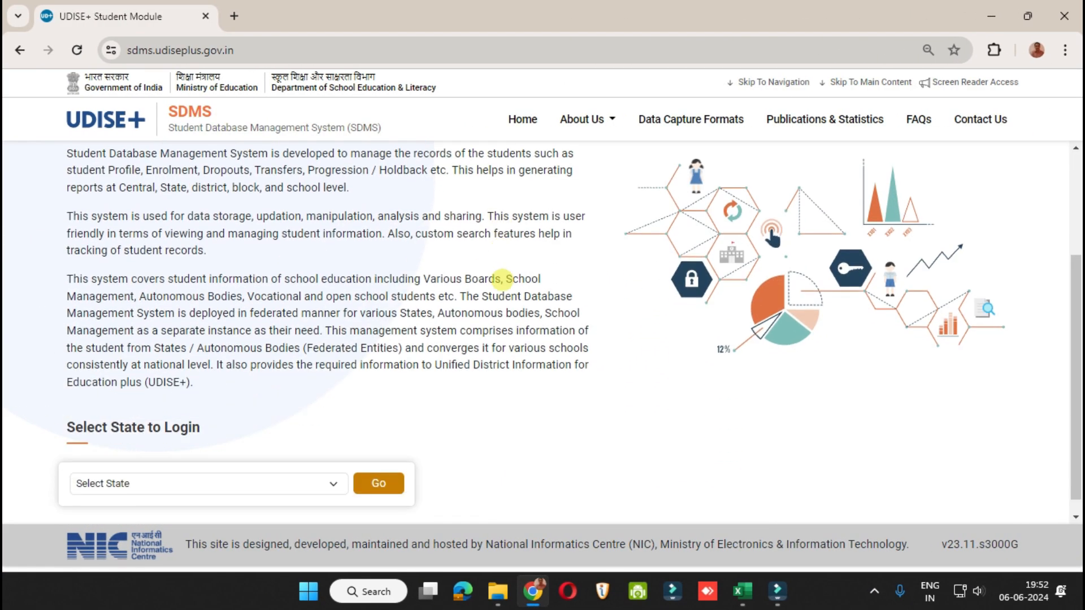
{"action": "left_click", "coordinate": [146, 468]}
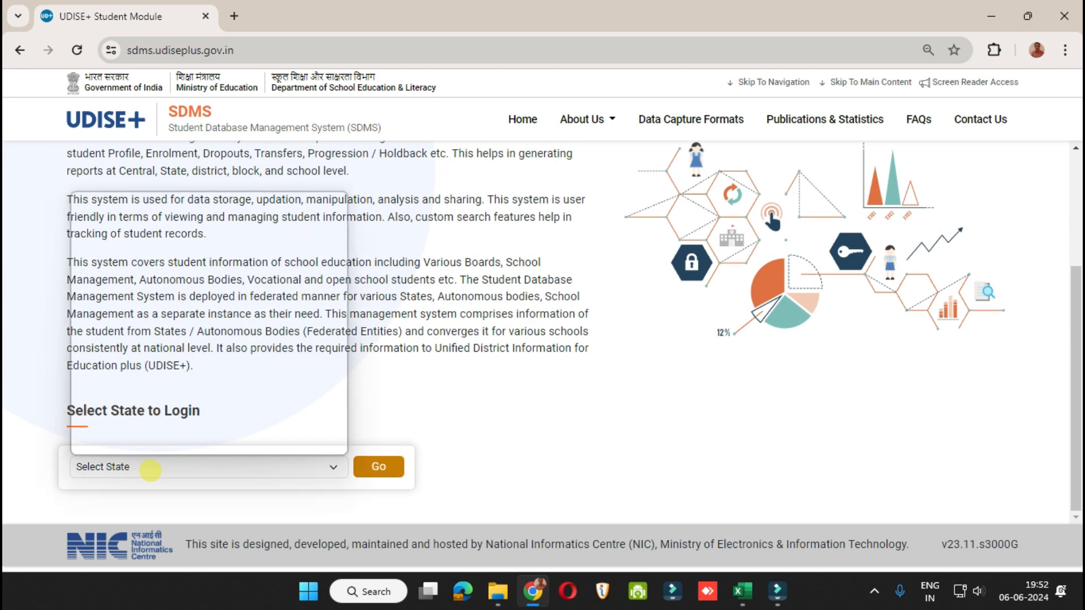
{"action": "scroll", "coordinate": [165, 446], "scroll_direction": "down", "scroll_amount": 3}
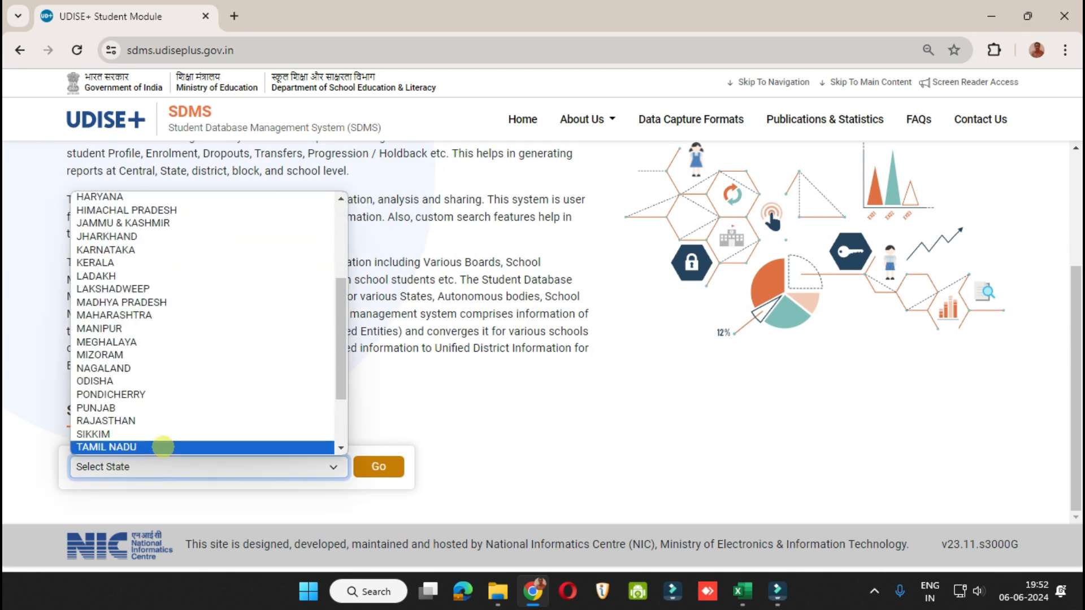
{"action": "left_click", "coordinate": [194, 317]}
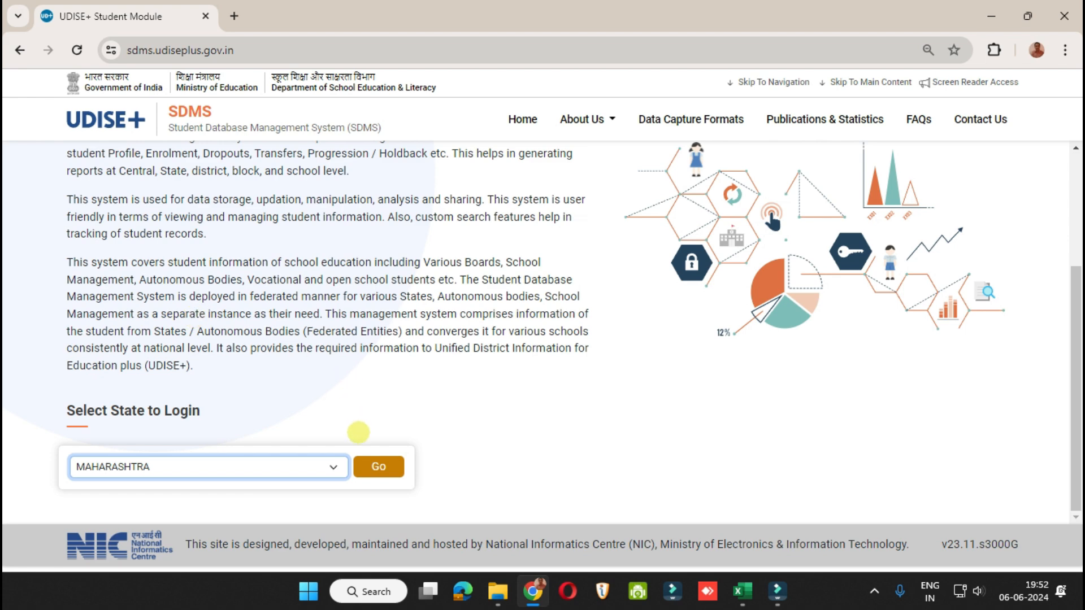
{"action": "left_click", "coordinate": [379, 467]}
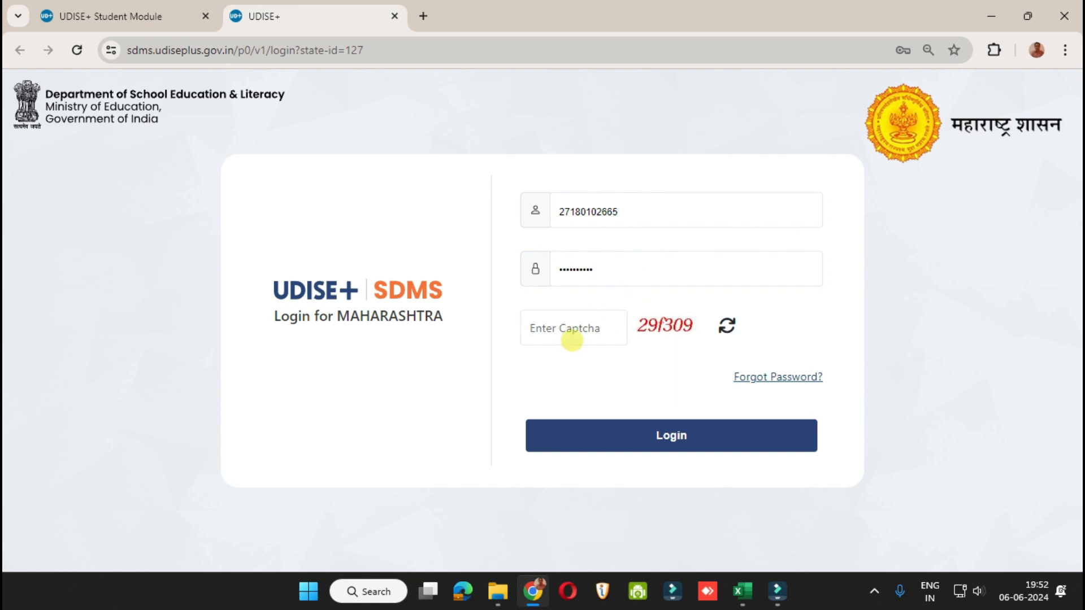
Enter the displayed captcha code and log in with the prefilled school account.
{"action": "left_click", "coordinate": [572, 340]}
{"action": "type", "text": "2"}
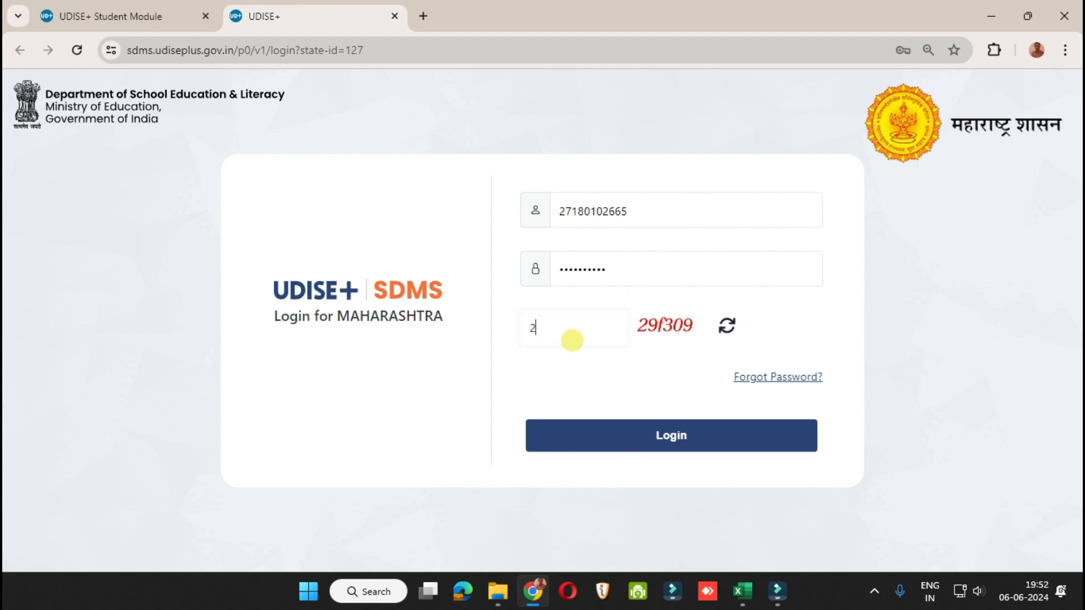
{"action": "type", "text": "9f309"}
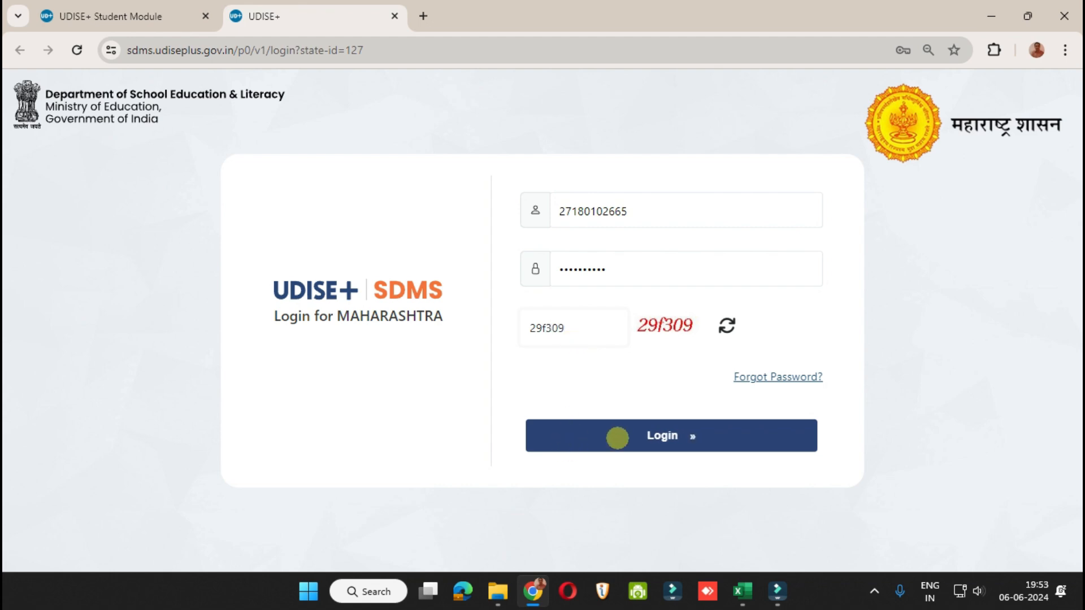
{"action": "left_click", "coordinate": [617, 438]}
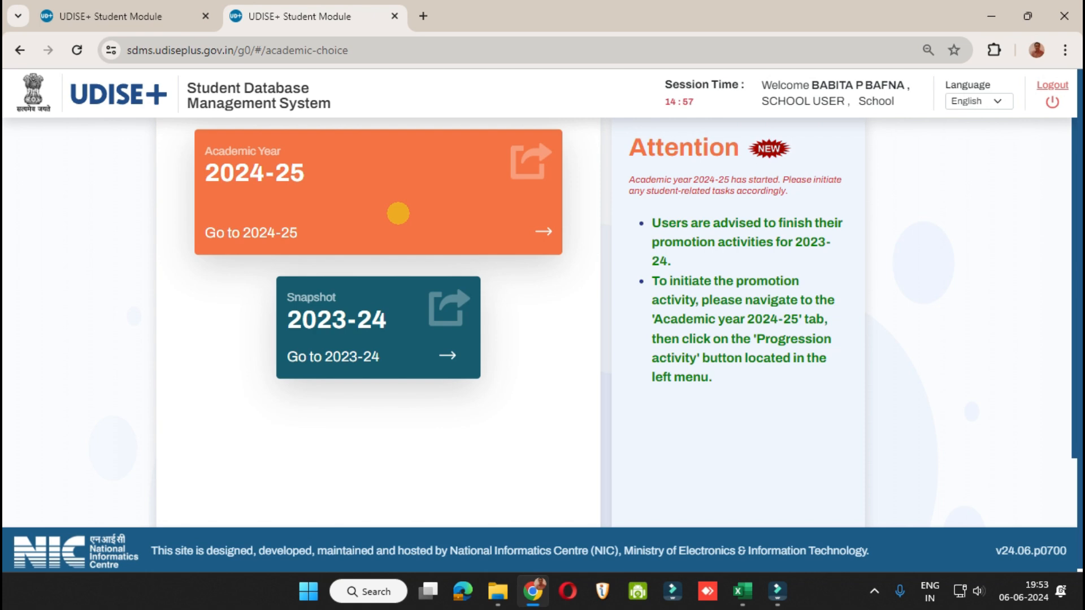
Enter academic year 2024-25, dismissing the school information notice, and open the Progression Module.
{"action": "left_click", "coordinate": [398, 214]}
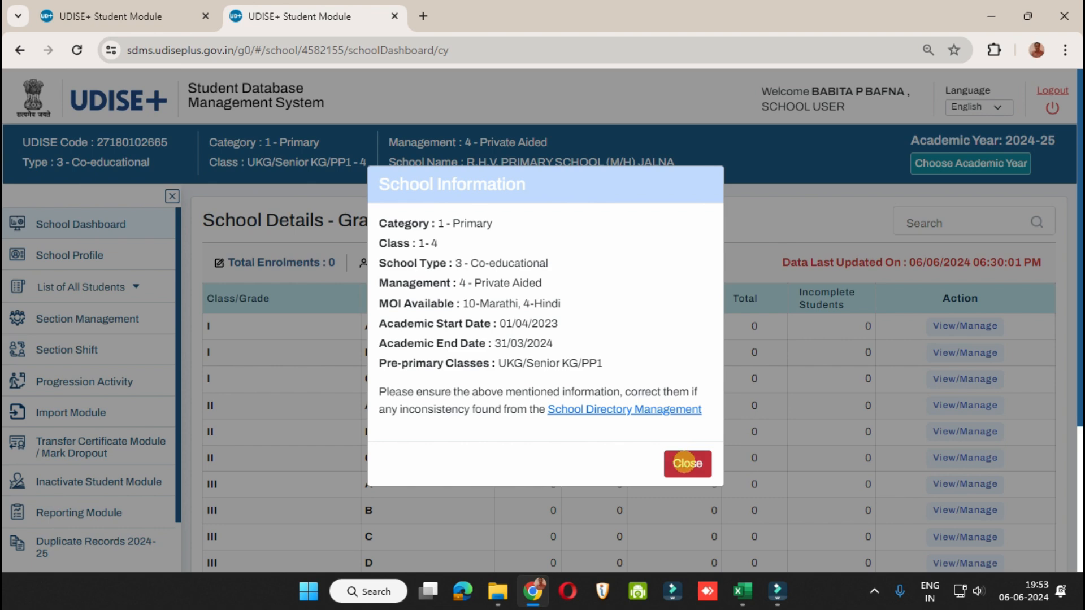
{"action": "left_click", "coordinate": [687, 464]}
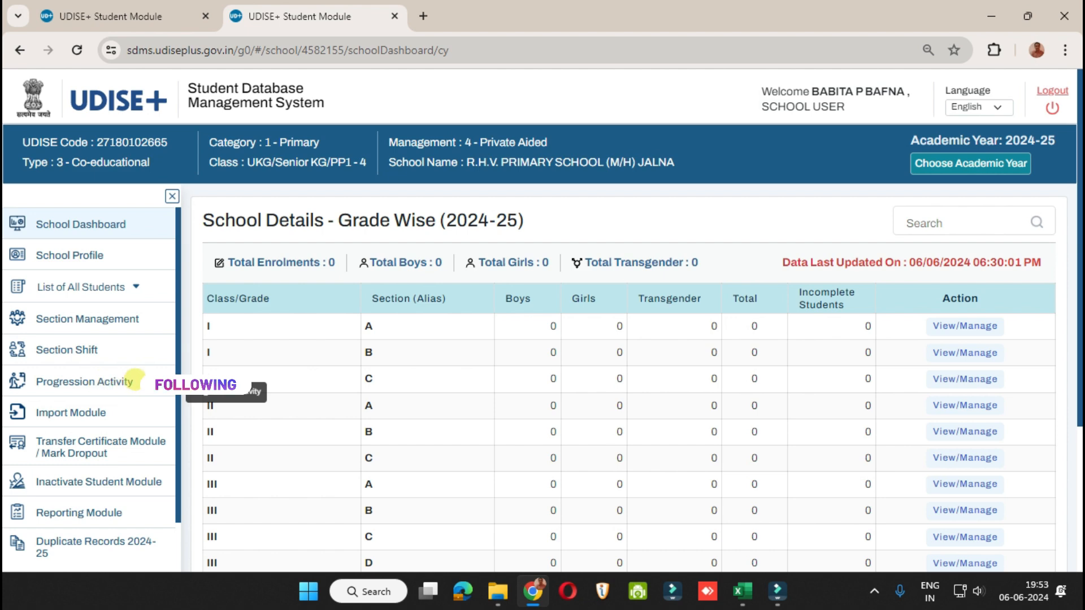
{"action": "left_click", "coordinate": [135, 381]}
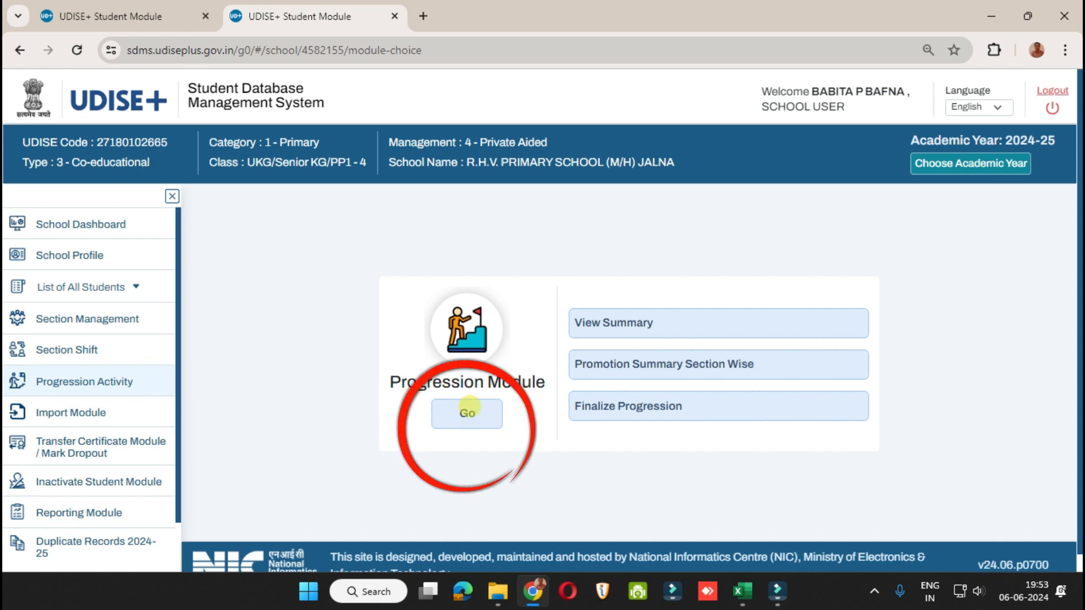
{"action": "left_click", "coordinate": [468, 408]}
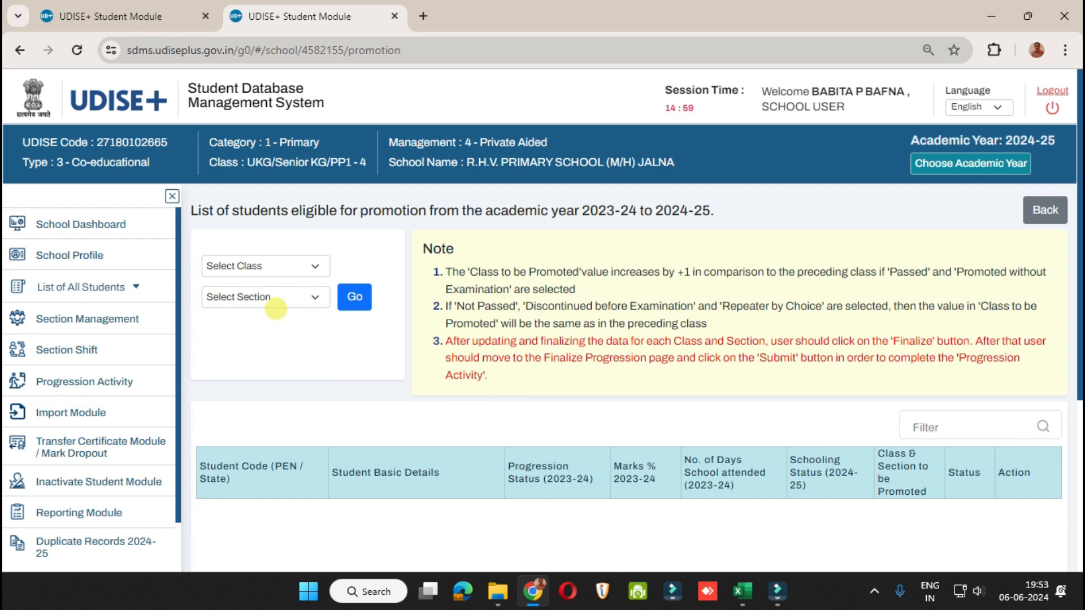
List the students eligible for promotion in class II, section B.
{"action": "left_click", "coordinate": [284, 266]}
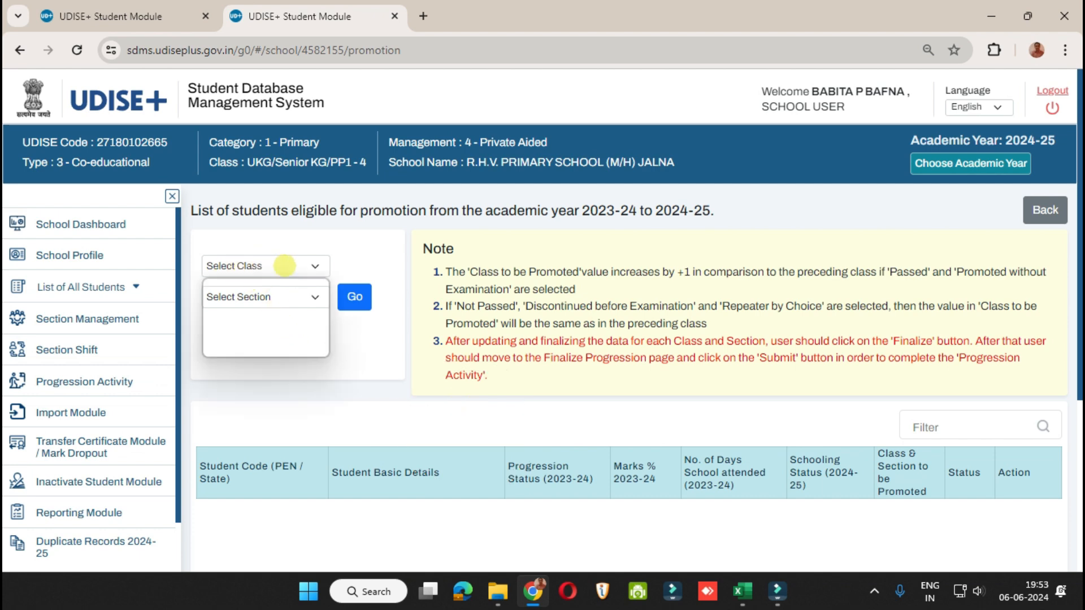
{"action": "left_click", "coordinate": [255, 324]}
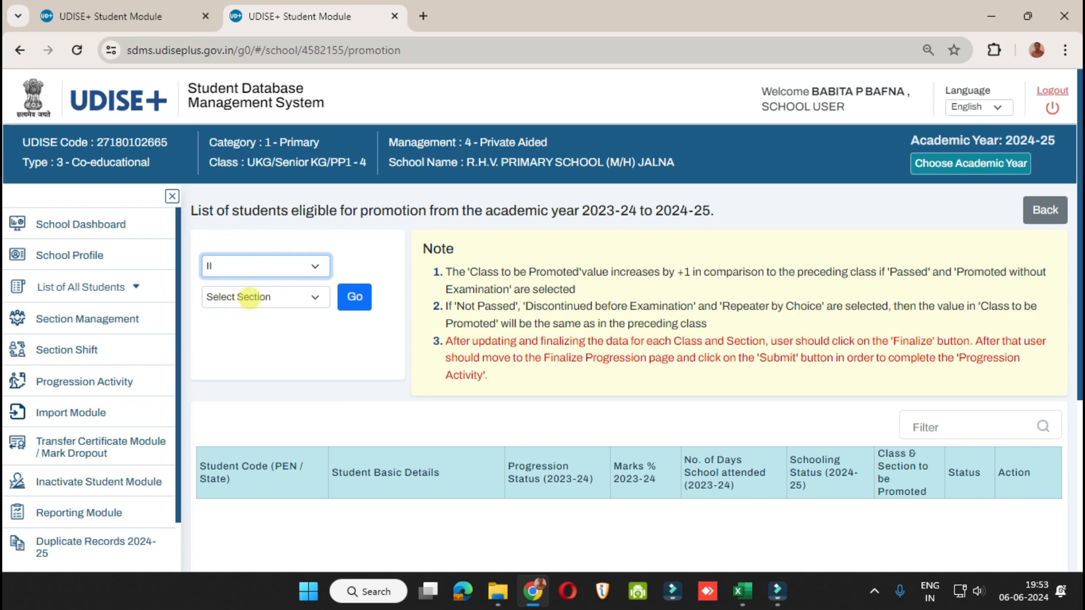
{"action": "left_click", "coordinate": [282, 298]}
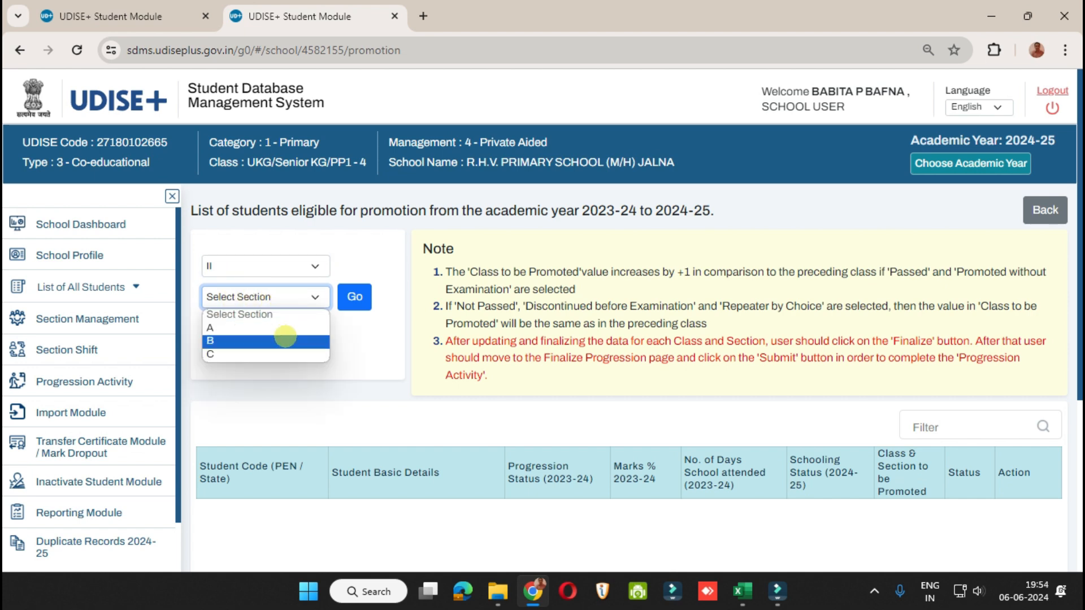
{"action": "left_click", "coordinate": [286, 341]}
{"action": "left_click", "coordinate": [348, 300]}
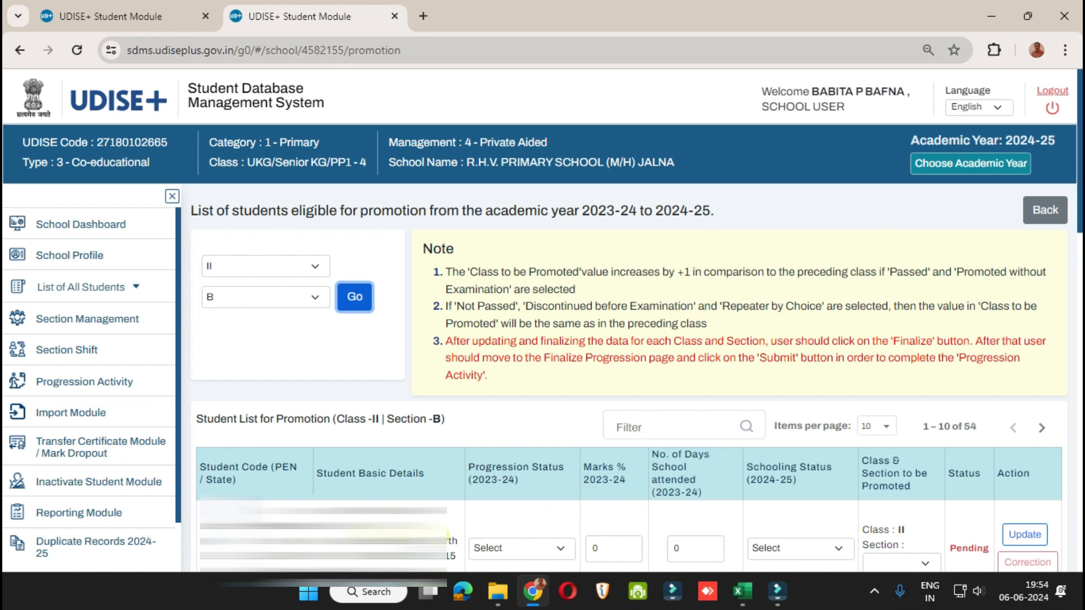
Filter the class II-B promotion list by the student's first name.
{"action": "left_click", "coordinate": [678, 427]}
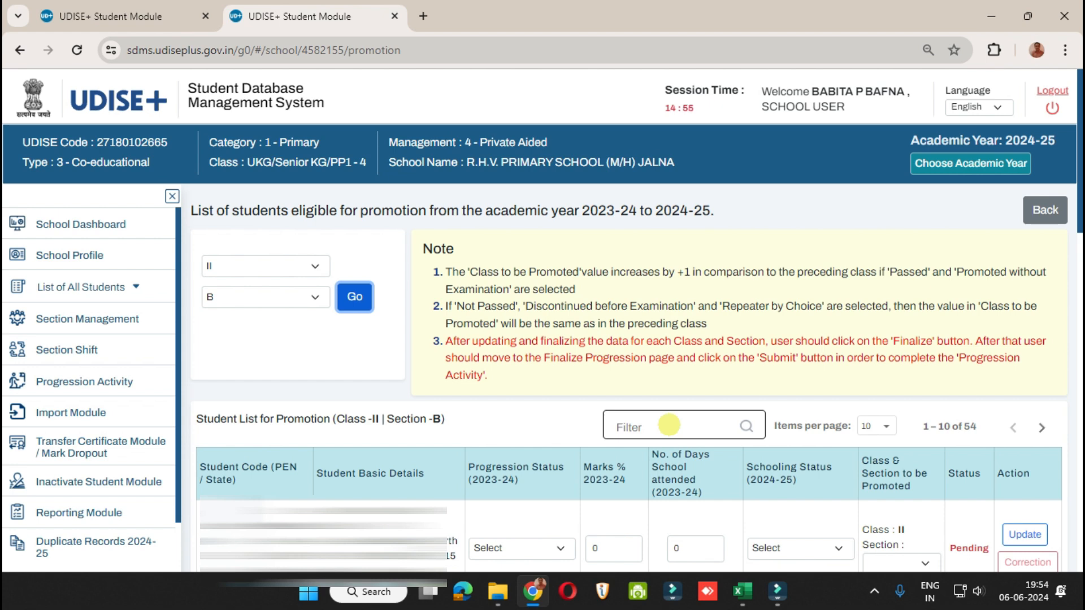
{"action": "left_click", "coordinate": [669, 425]}
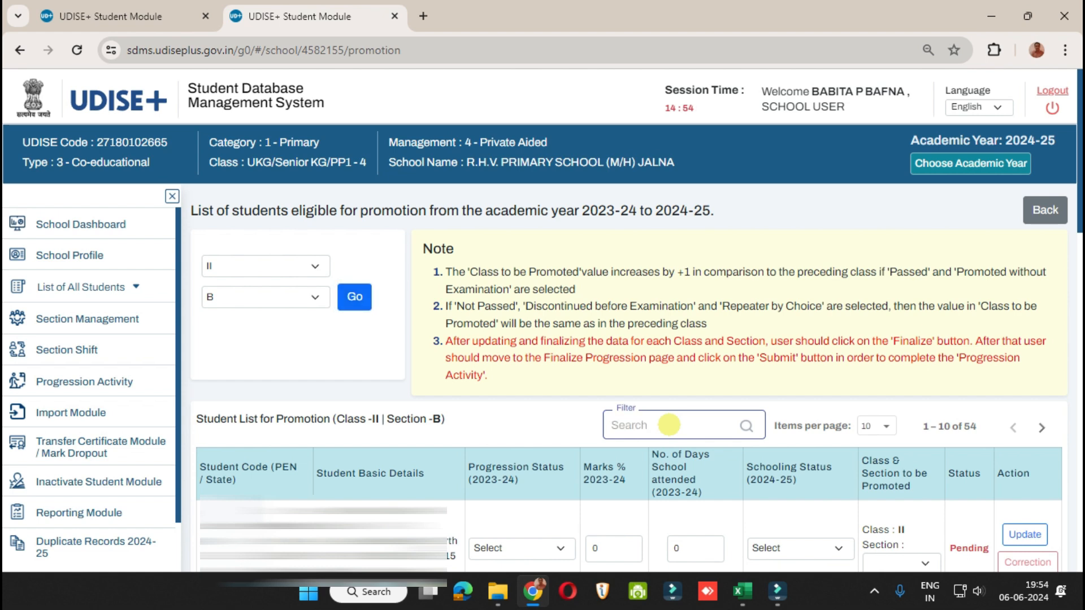
{"action": "type", "text": "swa"}
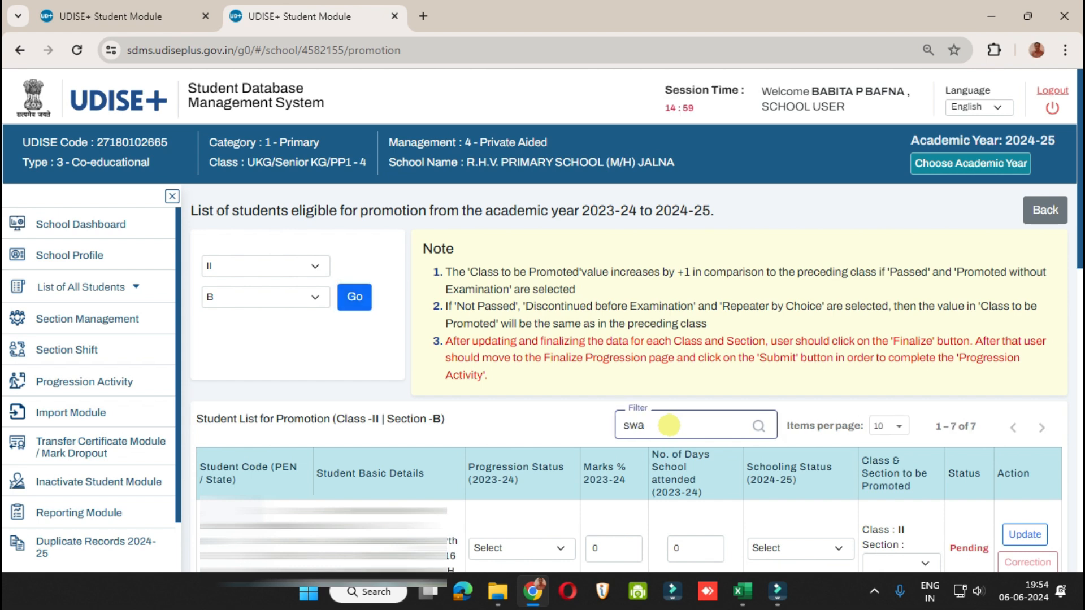
{"action": "type", "text": "ra"}
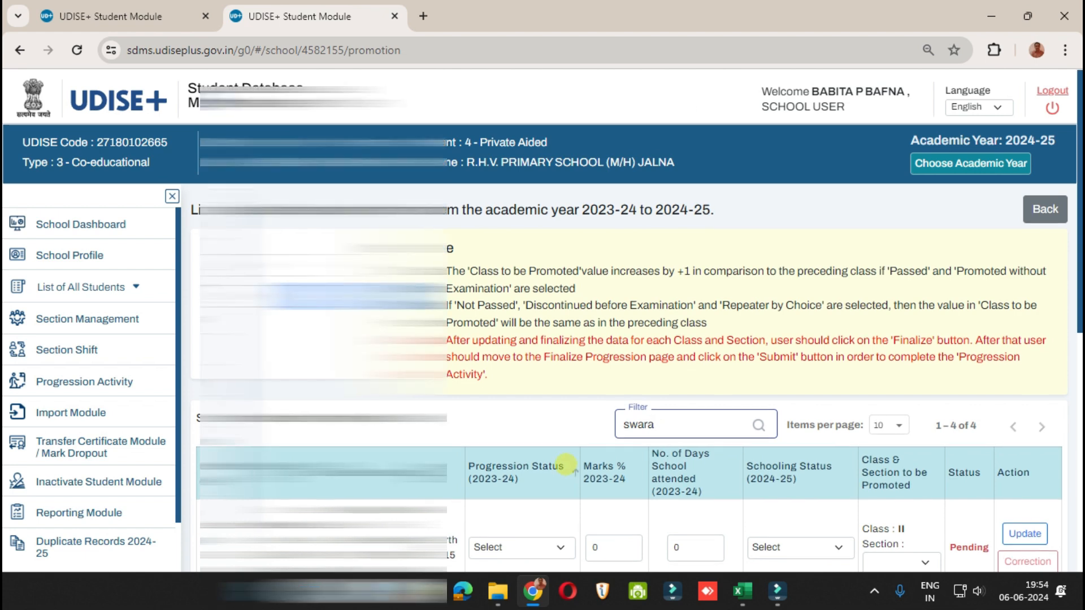
Set the 2023-24 progression status of the last student in the filtered list to Promoted.
{"action": "scroll", "coordinate": [563, 463], "scroll_direction": "down", "scroll_amount": 1}
{"action": "scroll", "coordinate": [593, 469], "scroll_direction": "down", "scroll_amount": 5}
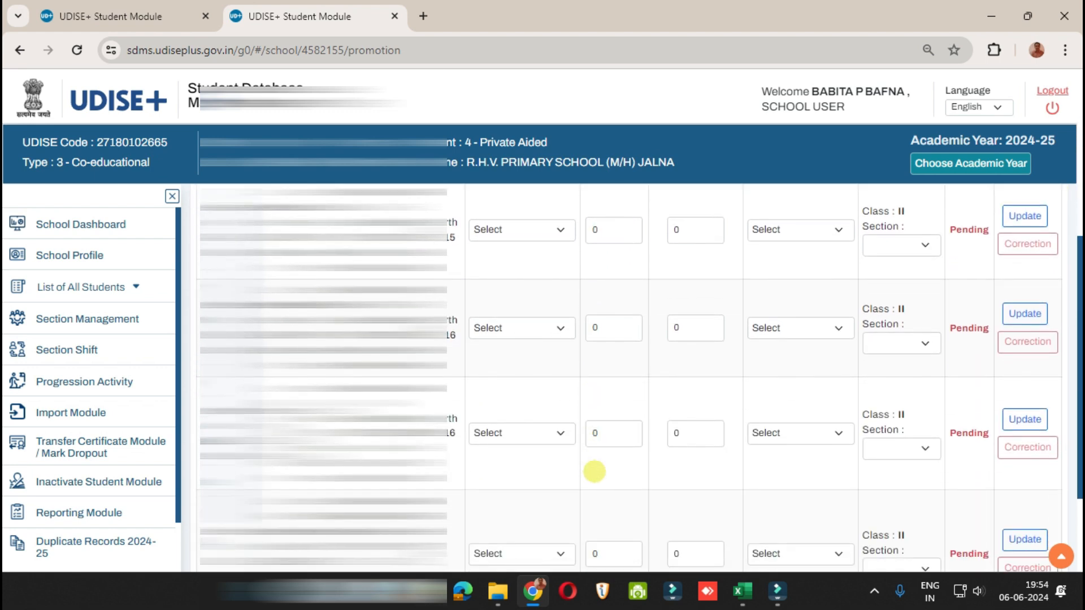
{"action": "scroll", "coordinate": [594, 471], "scroll_direction": "down", "scroll_amount": 1}
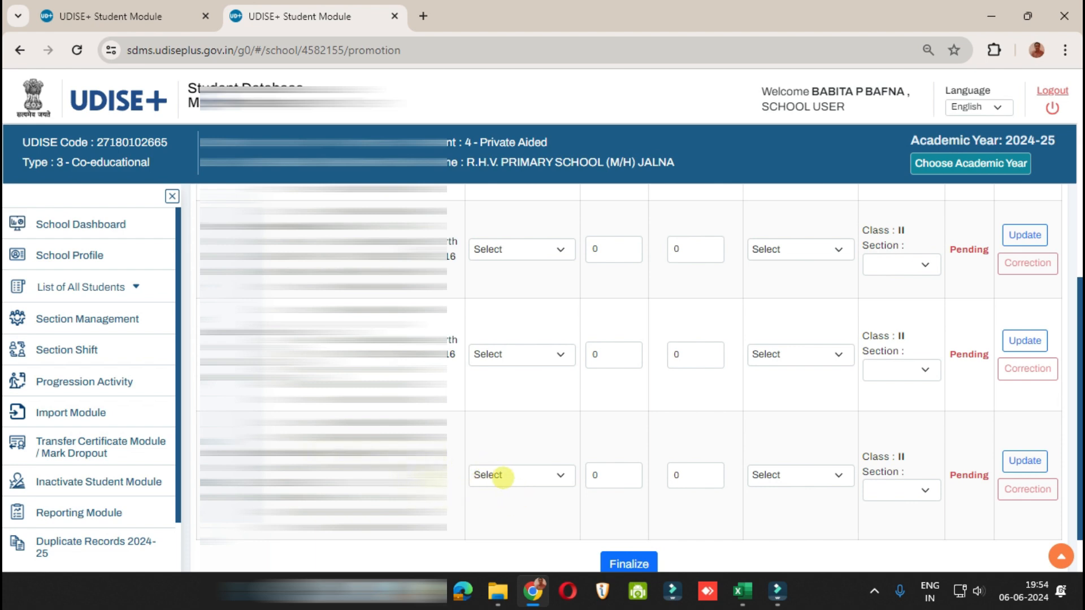
{"action": "left_click", "coordinate": [561, 476]}
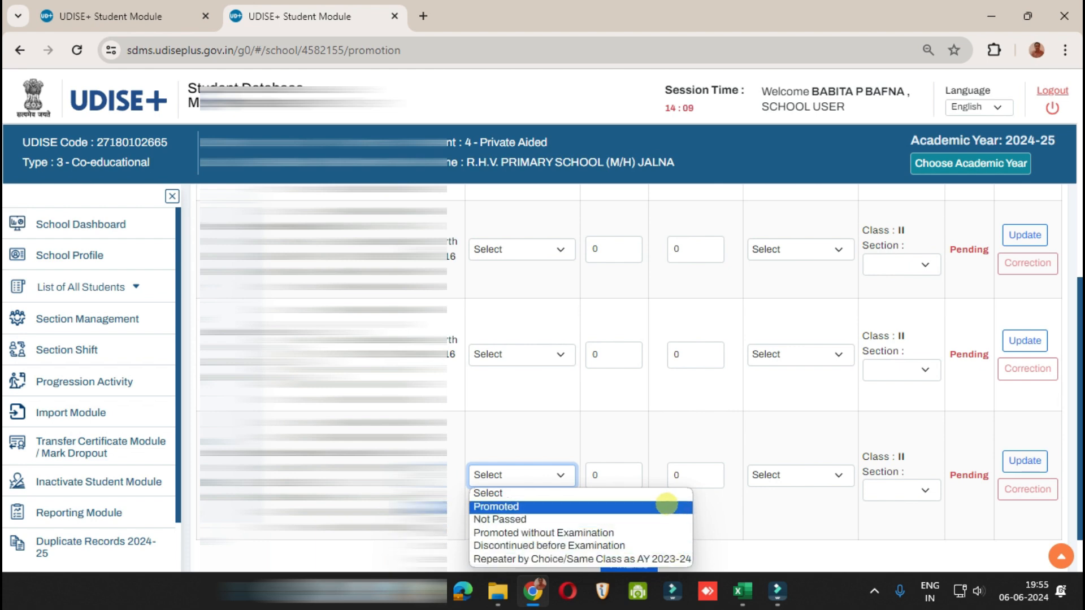
{"action": "left_click", "coordinate": [666, 506]}
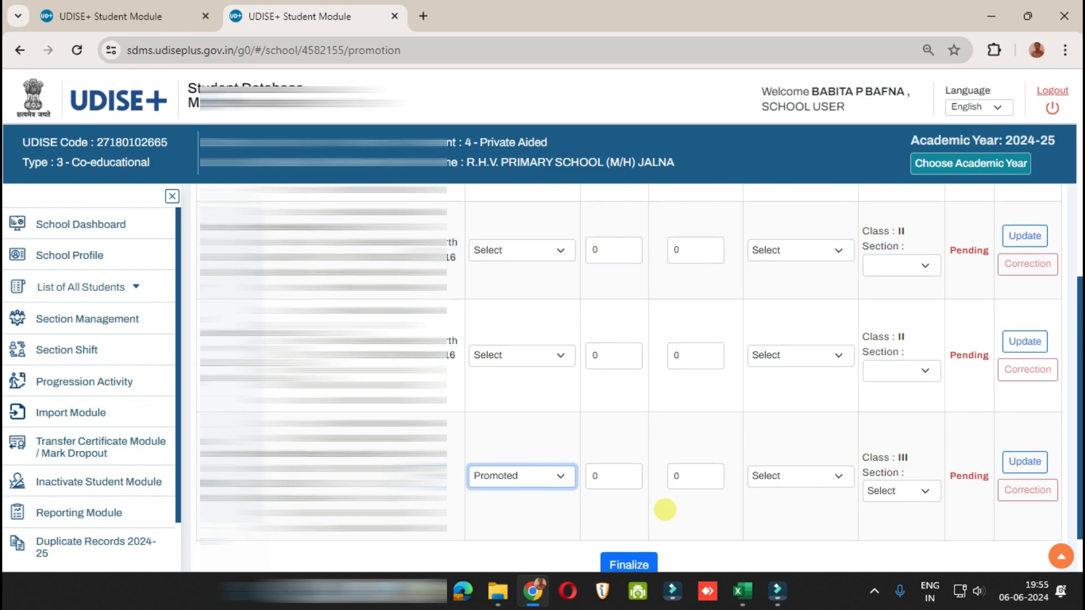
Set the promoted student's 2023-24 marks percentage to 81.
{"action": "scroll", "coordinate": [665, 510], "scroll_direction": "up", "scroll_amount": 1}
{"action": "scroll", "coordinate": [666, 509], "scroll_direction": "up", "scroll_amount": 3}
{"action": "scroll", "coordinate": [613, 426], "scroll_direction": "down", "scroll_amount": 1}
{"action": "scroll", "coordinate": [616, 429], "scroll_direction": "down", "scroll_amount": 2}
{"action": "scroll", "coordinate": [616, 429], "scroll_direction": "down", "scroll_amount": 2}
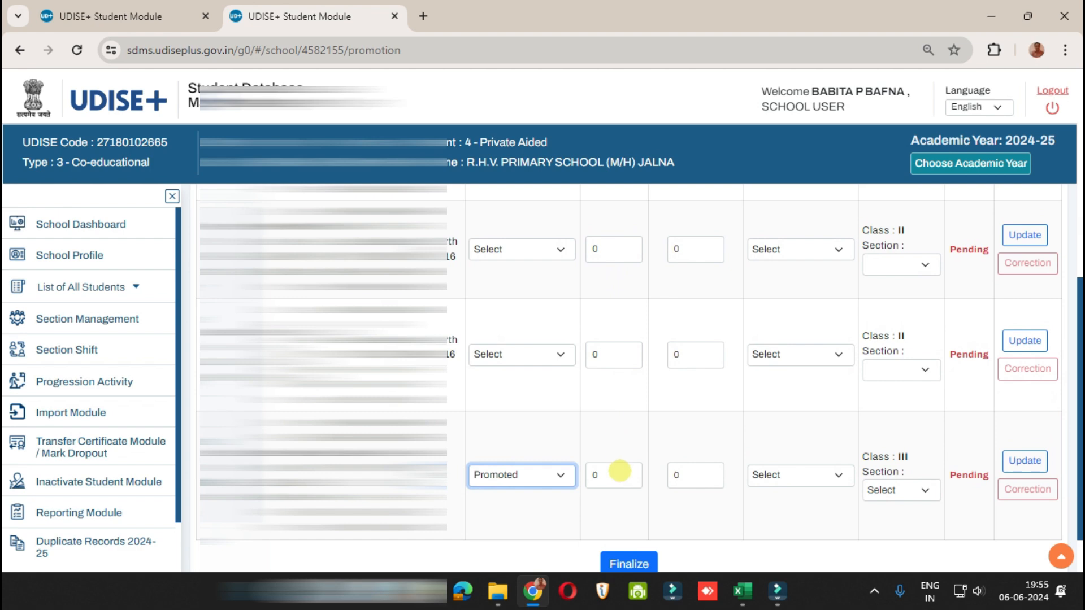
{"action": "left_click", "coordinate": [620, 472]}
{"action": "scroll", "coordinate": [620, 472], "scroll_direction": "up", "scroll_amount": 5}
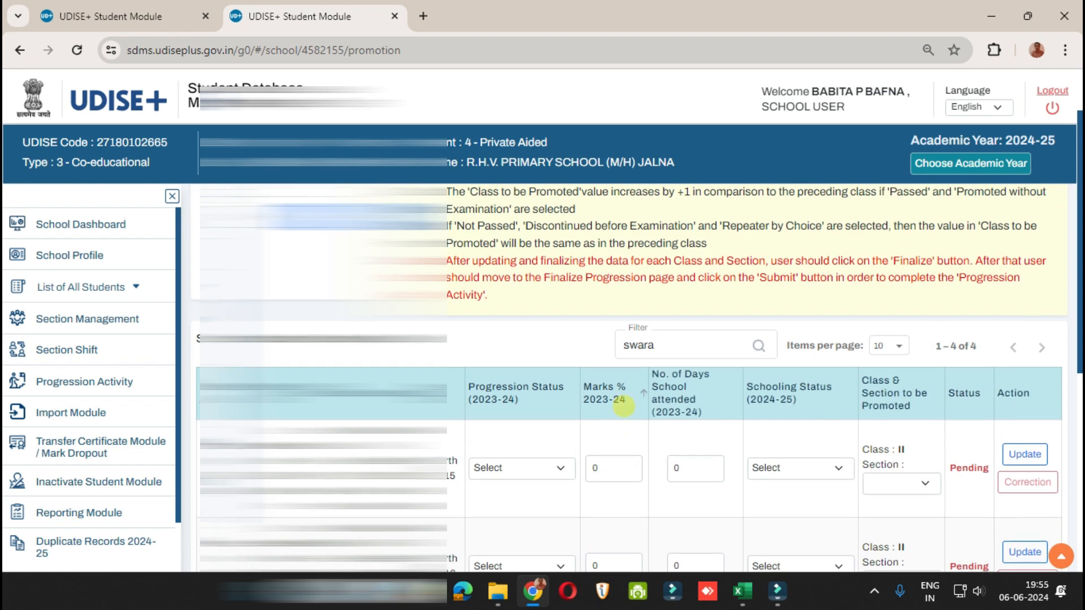
{"action": "scroll", "coordinate": [625, 469], "scroll_direction": "down", "scroll_amount": 5}
{"action": "mouse_move", "coordinate": [743, 592]}
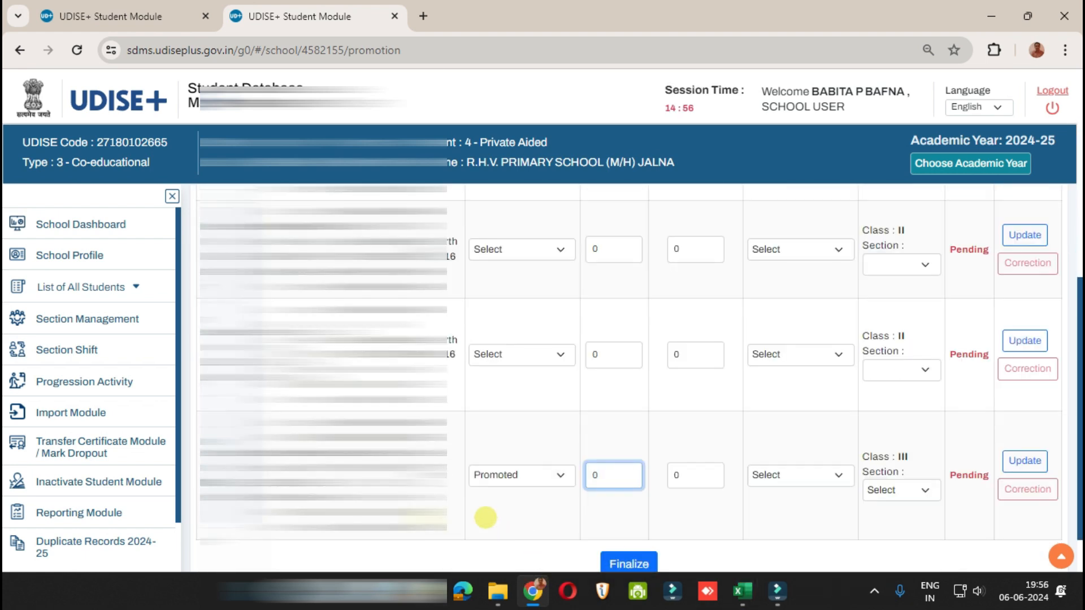
{"action": "double_click", "coordinate": [629, 475]}
{"action": "type", "text": "81"}
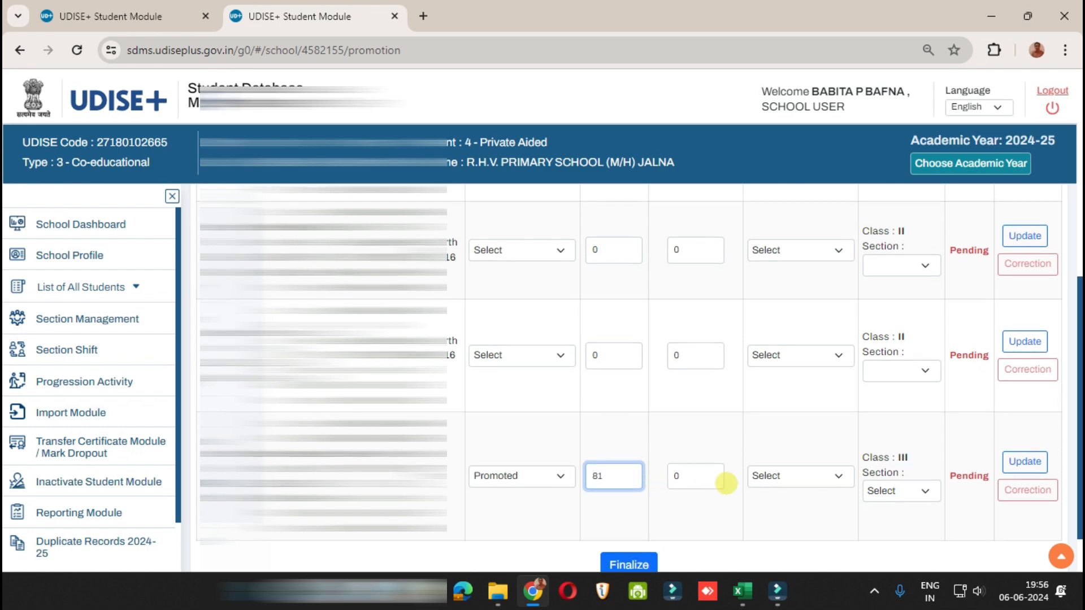
Set the promoted student's 2023-24 school days attended to 221 and the 2024-25 schooling status to Studying in Same School.
{"action": "scroll", "coordinate": [673, 393], "scroll_direction": "up", "scroll_amount": 5}
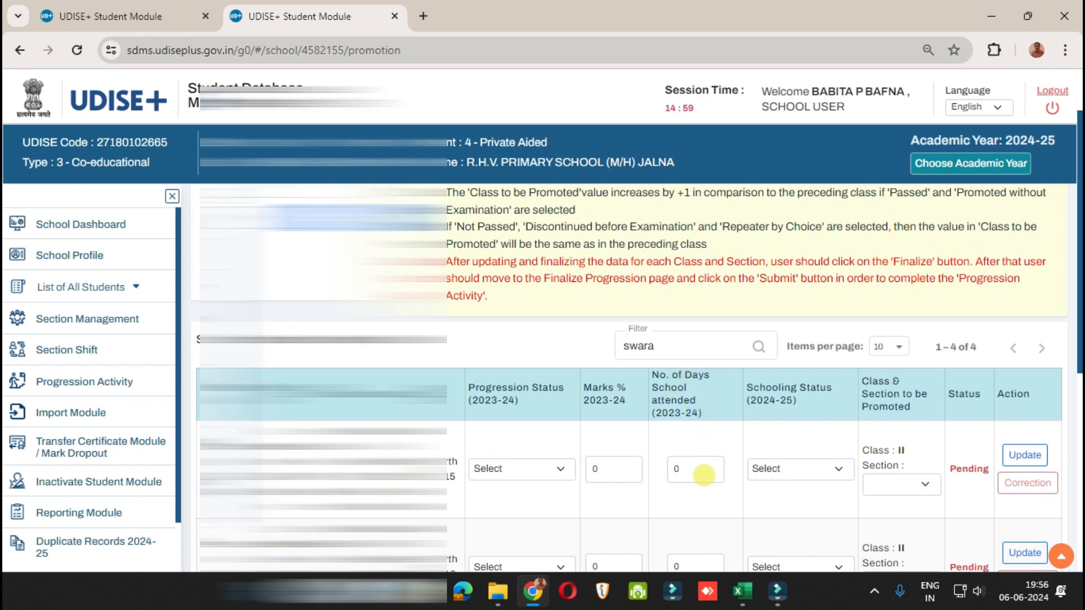
{"action": "scroll", "coordinate": [704, 476], "scroll_direction": "down", "scroll_amount": 6}
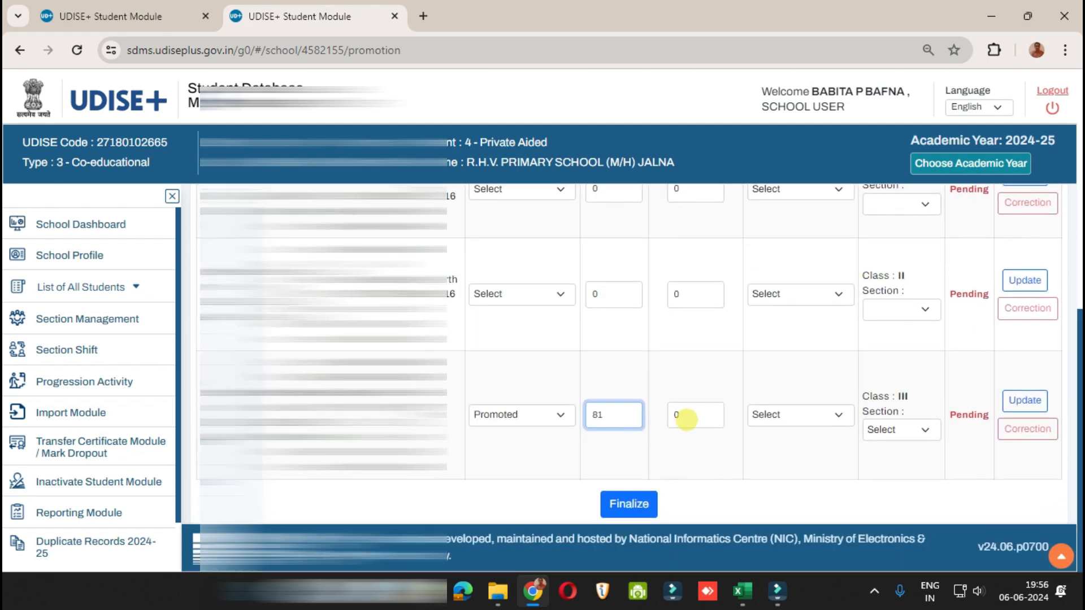
{"action": "left_click", "coordinate": [701, 415]}
{"action": "type", "text": "2"}
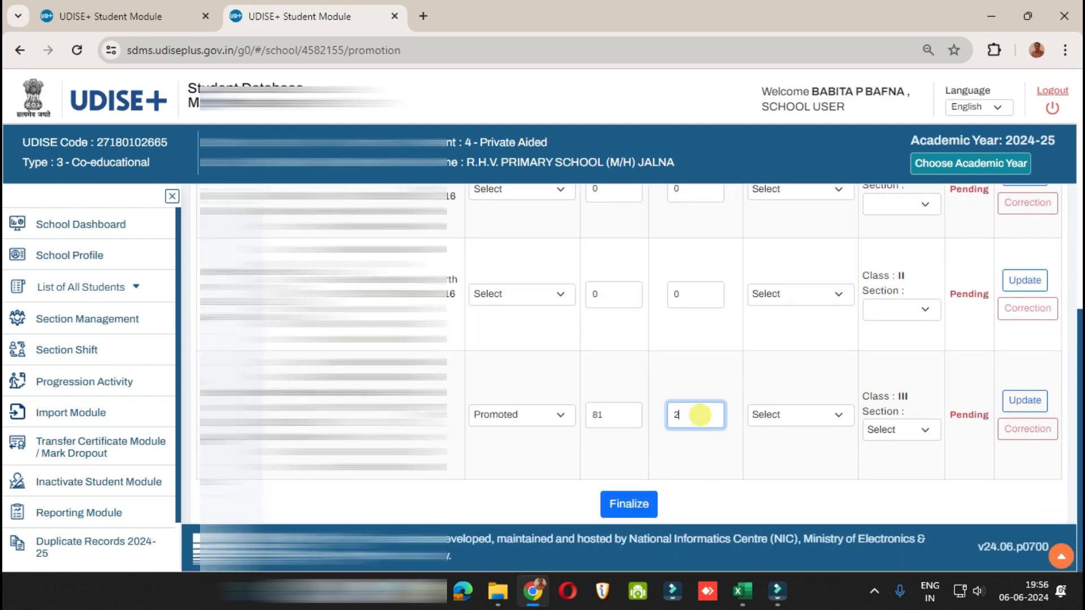
{"action": "type", "text": "21"}
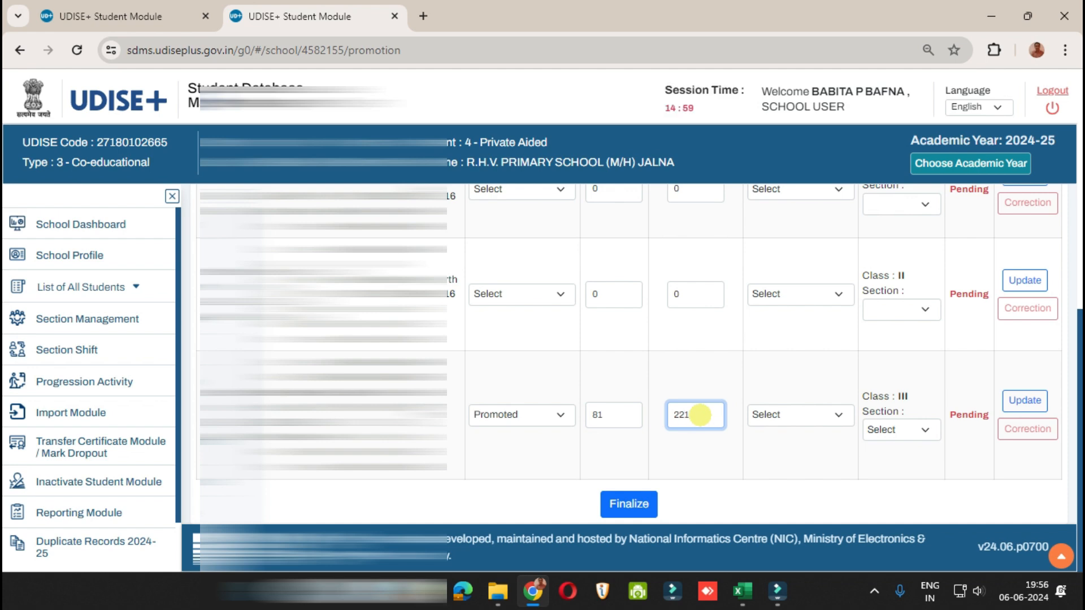
{"action": "left_click", "coordinate": [780, 415]}
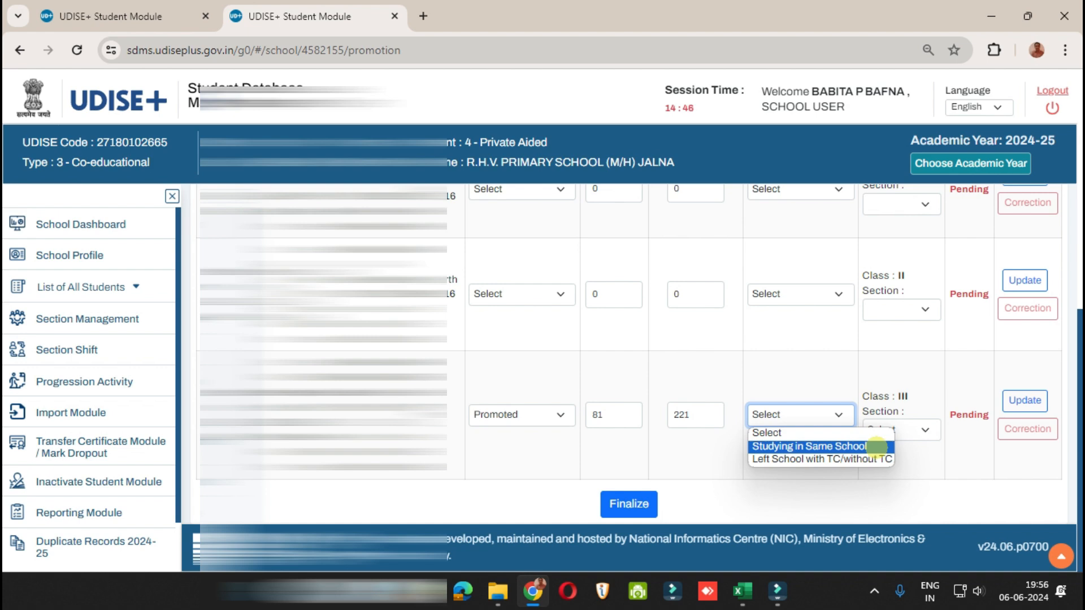
{"action": "left_click", "coordinate": [876, 447]}
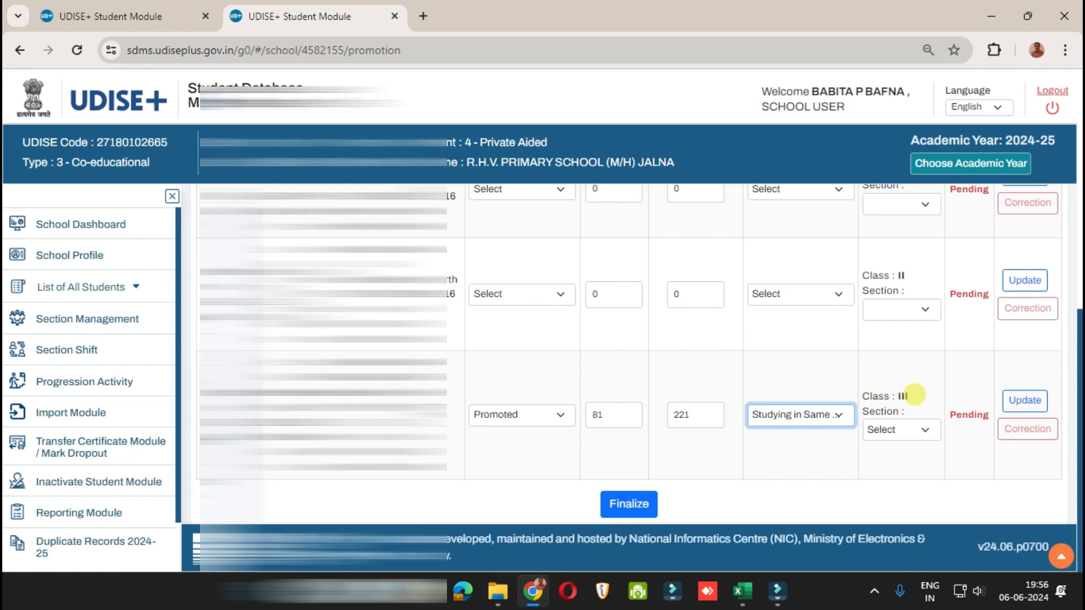
Assign the promoted student to section B of class III and save the updated progression record.
{"action": "left_click", "coordinate": [923, 430]}
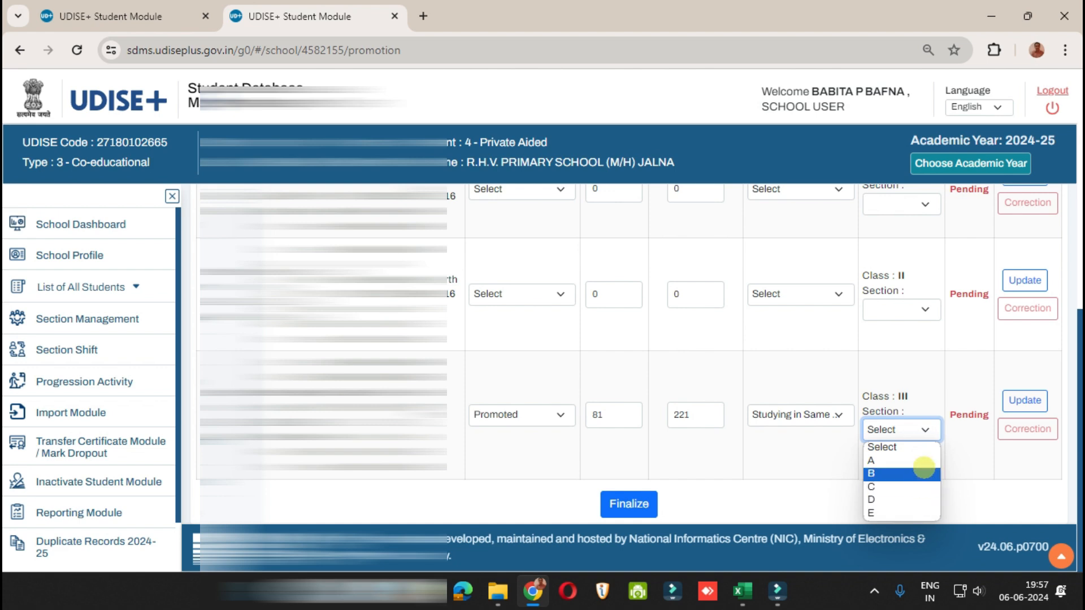
{"action": "left_click", "coordinate": [924, 474]}
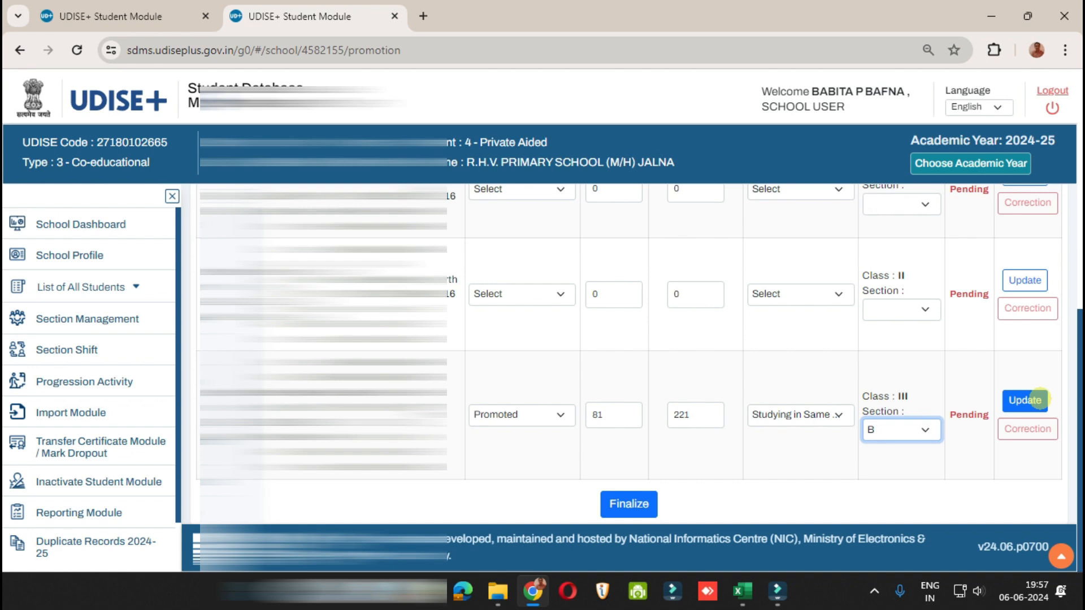
{"action": "left_click", "coordinate": [1039, 398]}
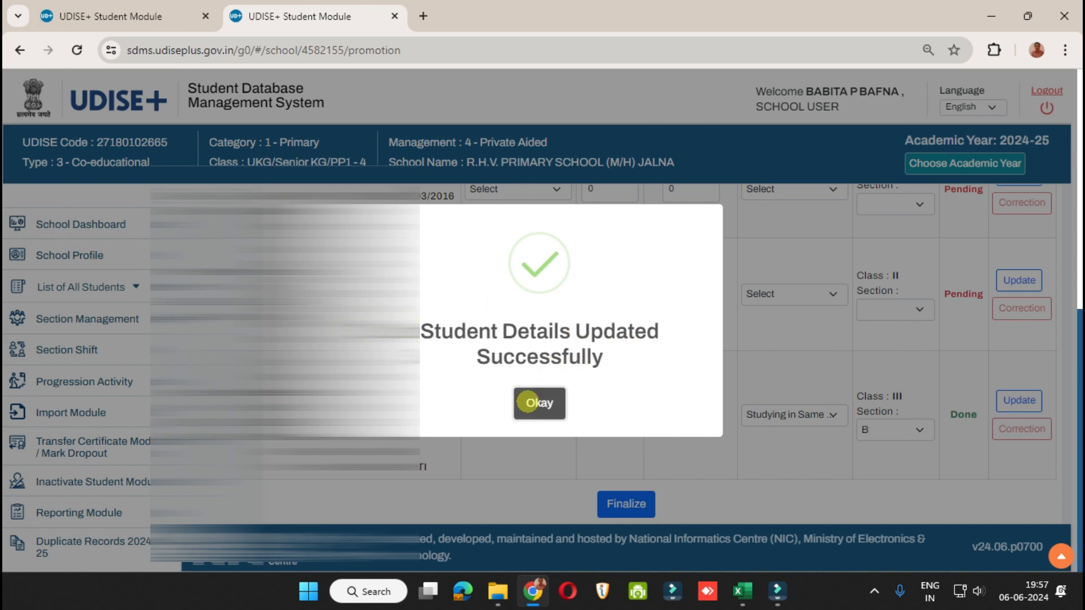
{"action": "left_click", "coordinate": [533, 403]}
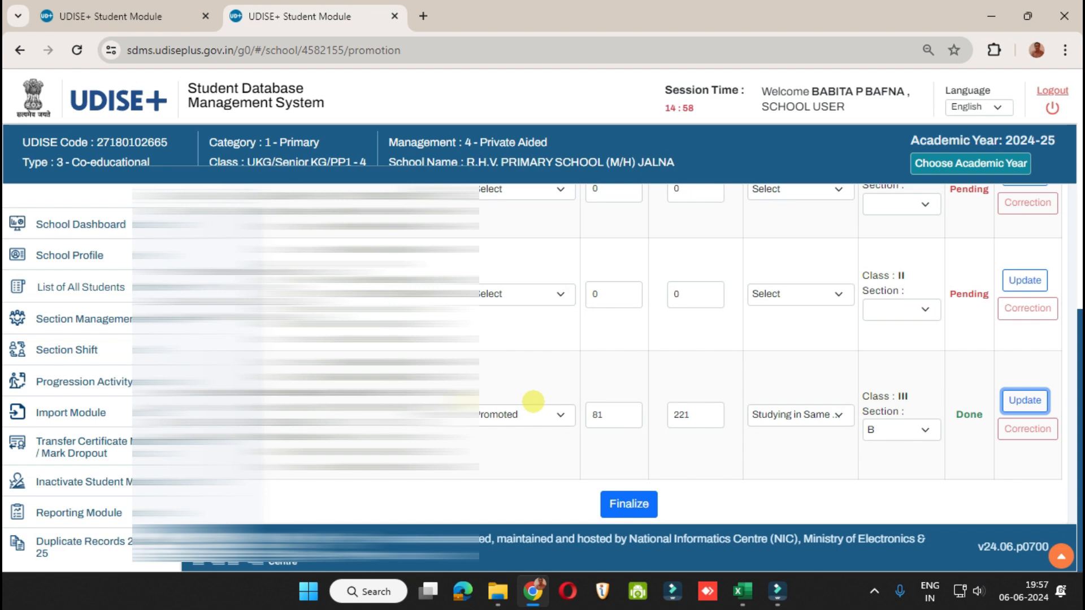